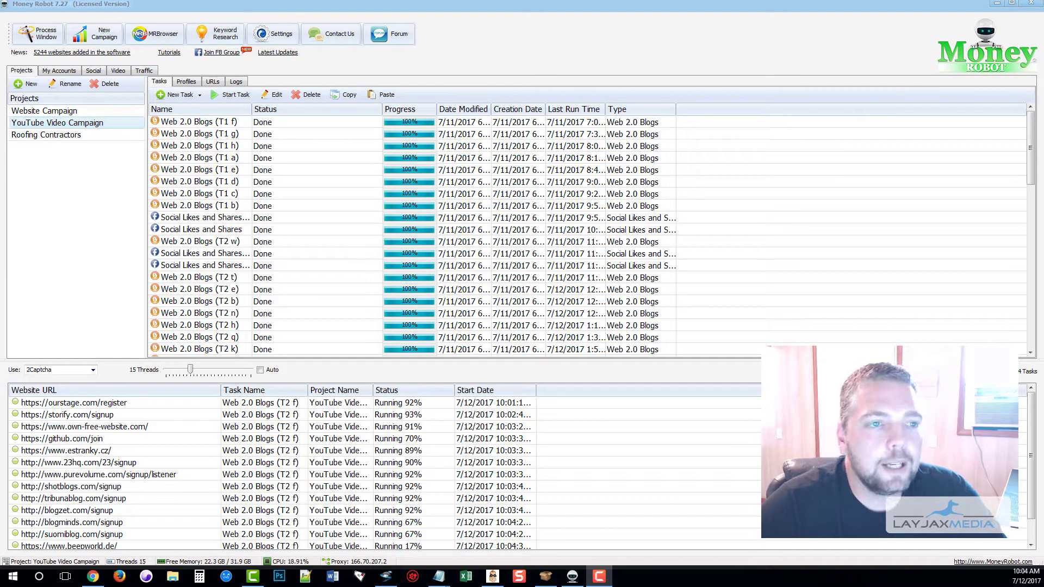
Start a new campaign, maximize its window, and choose the 1 > 3 > 12 SEO strategy.
{"action": "left_click", "coordinate": [103, 38]}
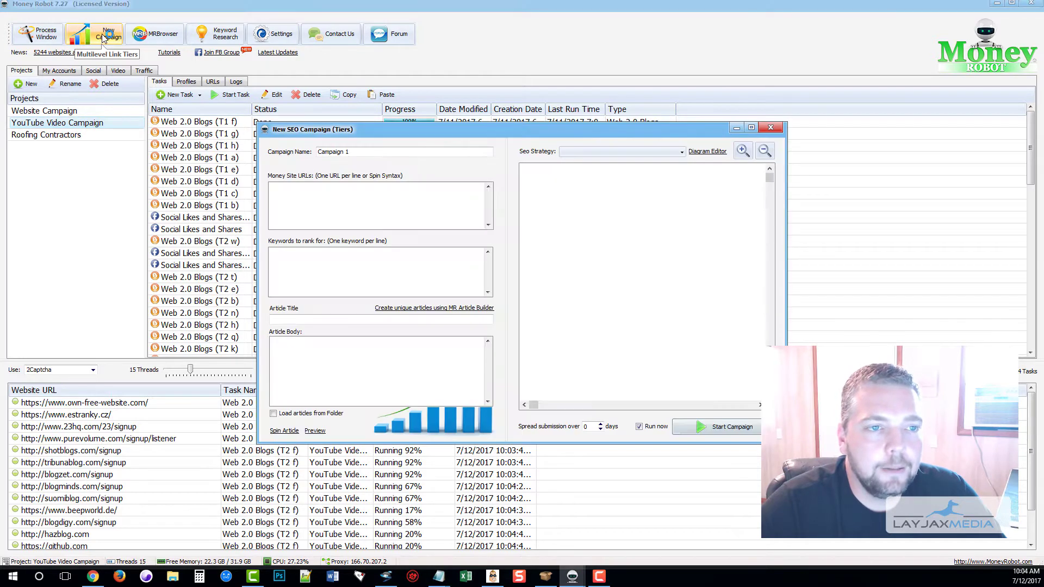
{"action": "left_click", "coordinate": [751, 127]}
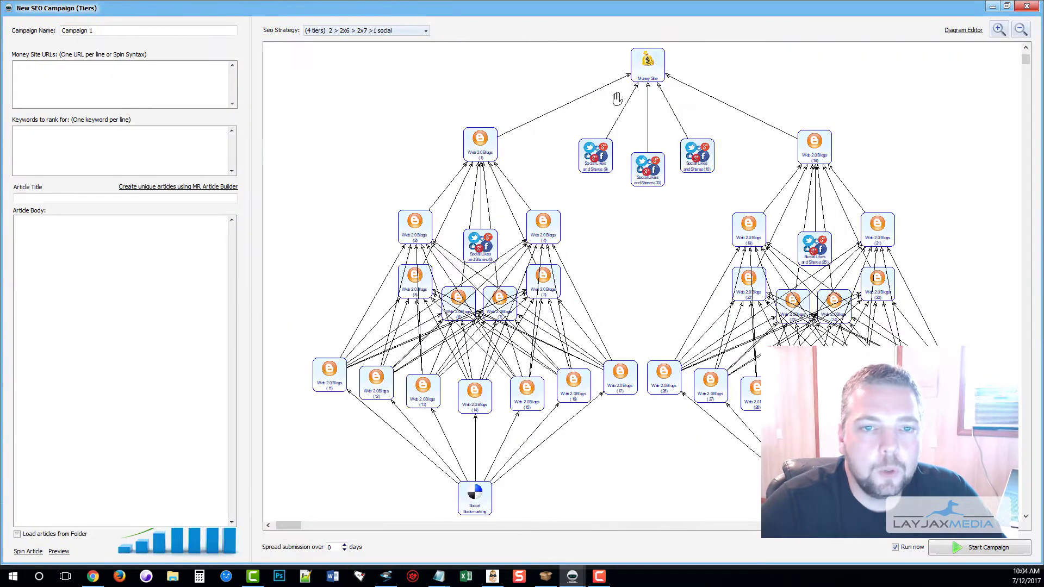
{"action": "left_click", "coordinate": [425, 31]}
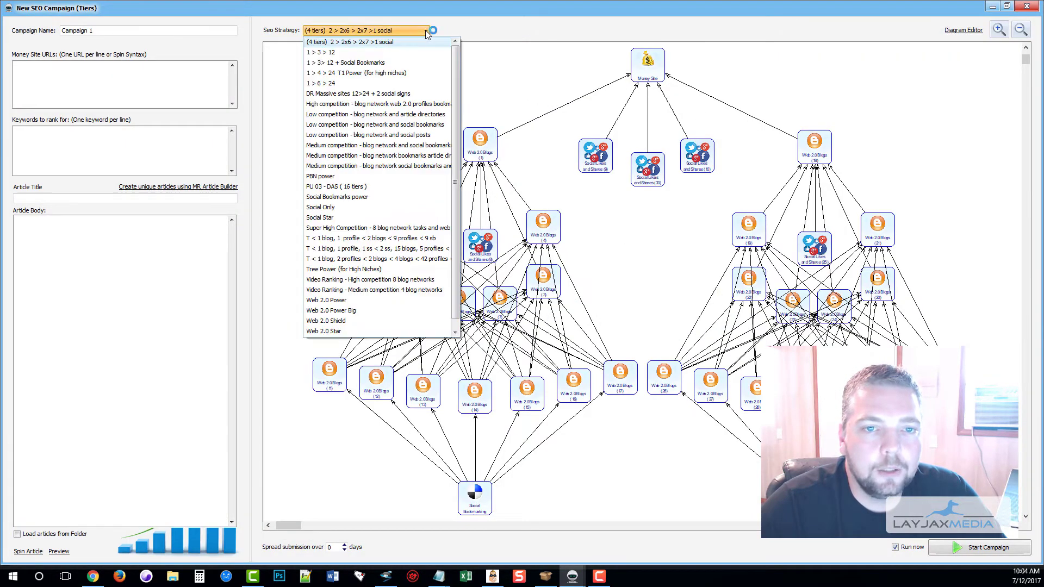
{"action": "left_click", "coordinate": [347, 54]}
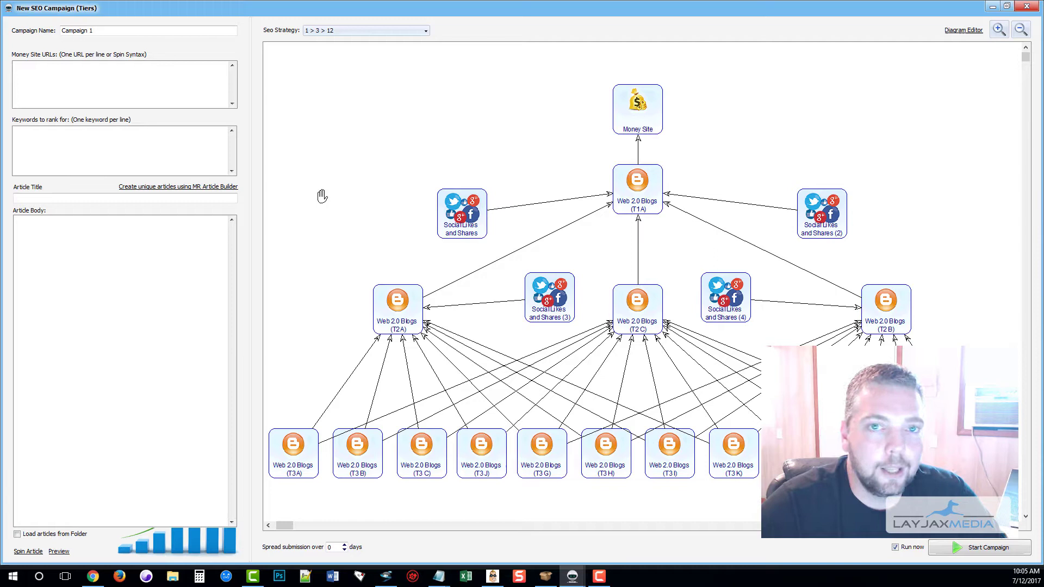
Widen the campaign form and paste the YouTube video link into Money Site URLs.
{"action": "left_click_drag", "start_coordinate": [252, 183], "coordinate": [556, 181]}
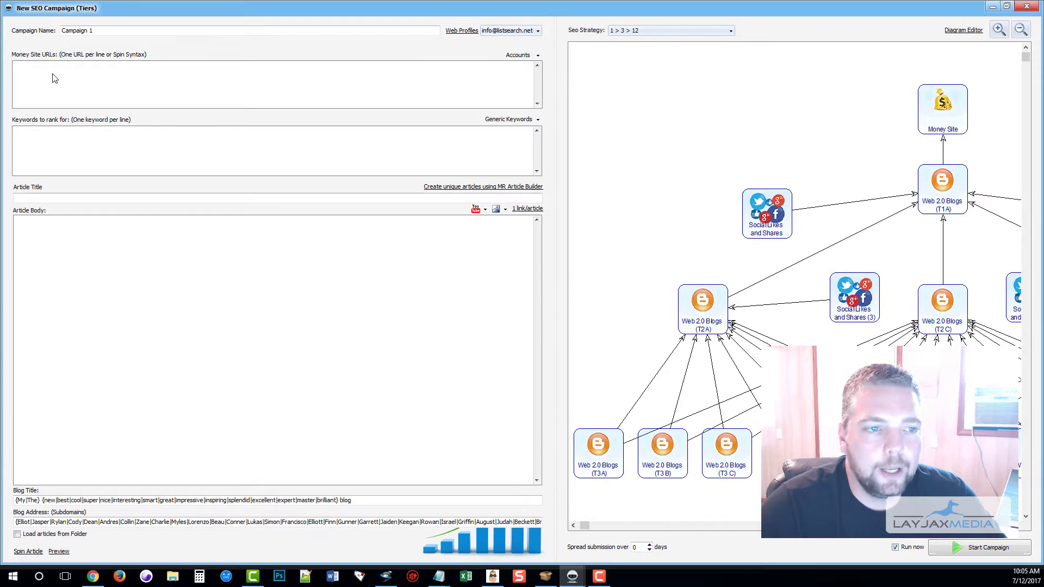
{"action": "left_click", "coordinate": [63, 138]}
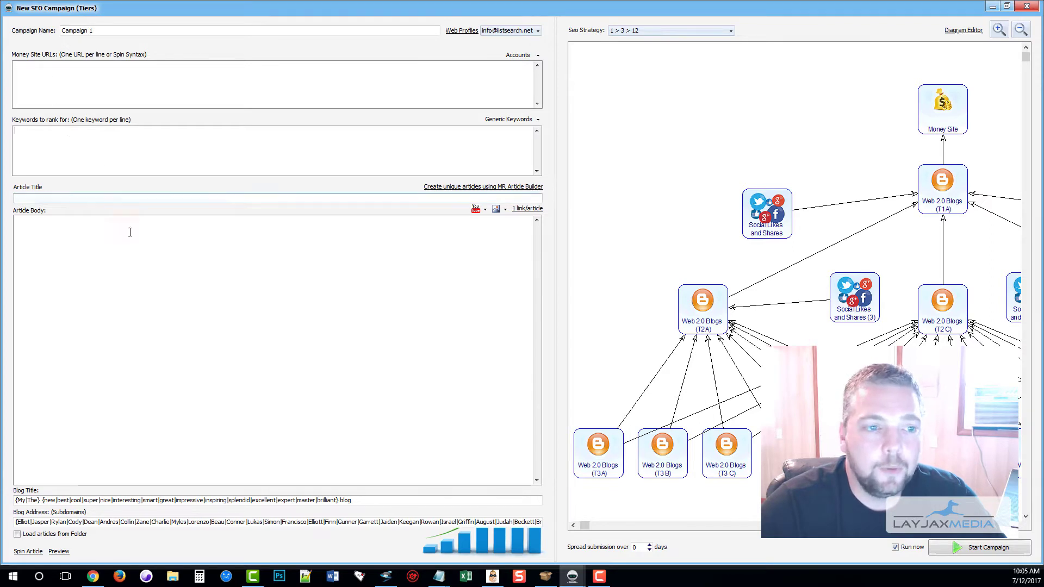
{"action": "left_click", "coordinate": [103, 246]}
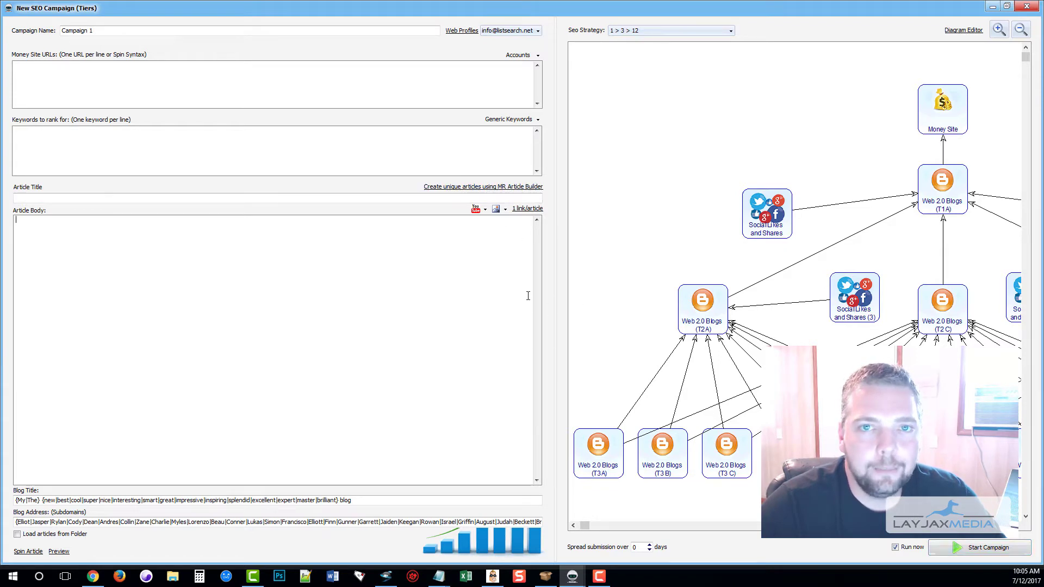
{"action": "left_click", "coordinate": [190, 82]}
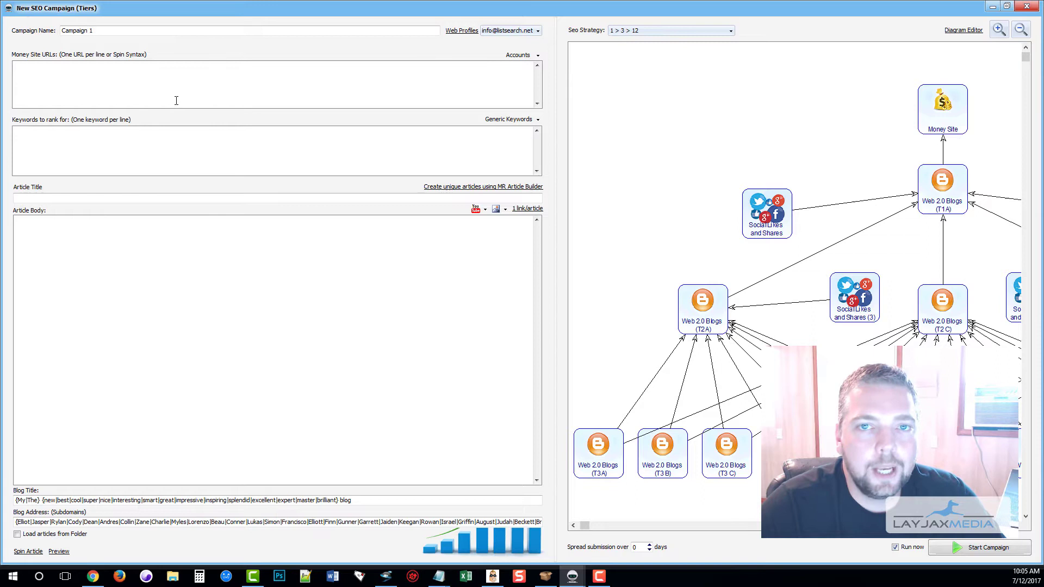
{"action": "key", "text": "alt+Tab"}
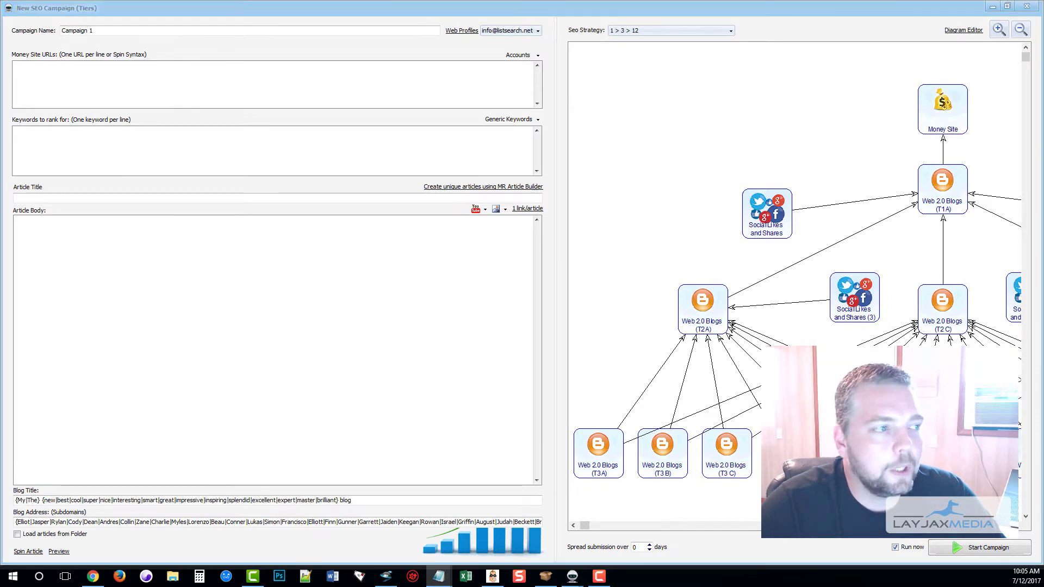
{"action": "right_click", "coordinate": [79, 73]}
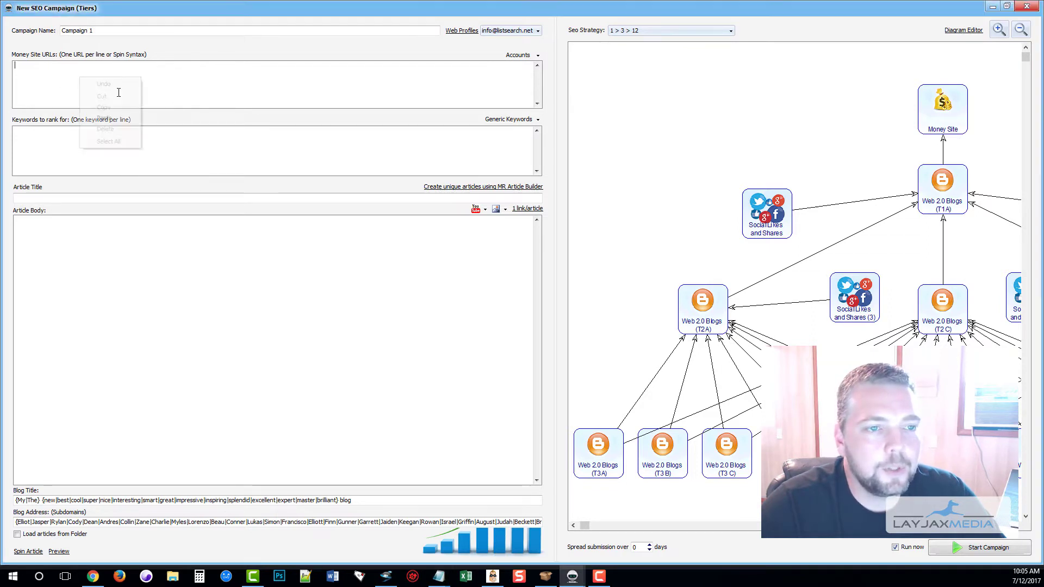
{"action": "left_click", "coordinate": [128, 122]}
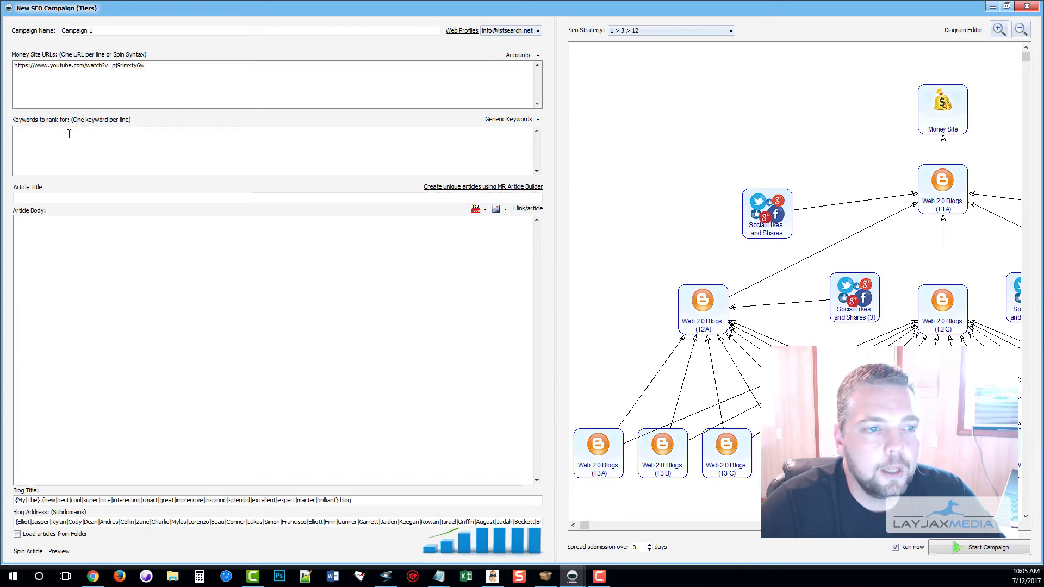
Paste the five keywords, including link building and search engine rankings, into Keywords to rank for.
{"action": "key", "text": "alt+Tab"}
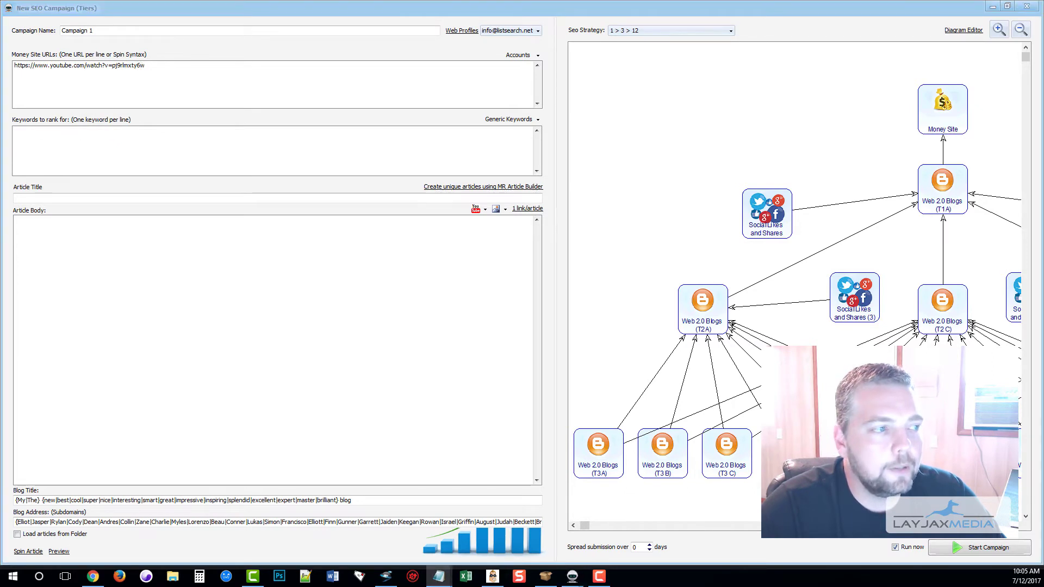
{"action": "right_click", "coordinate": [44, 125]}
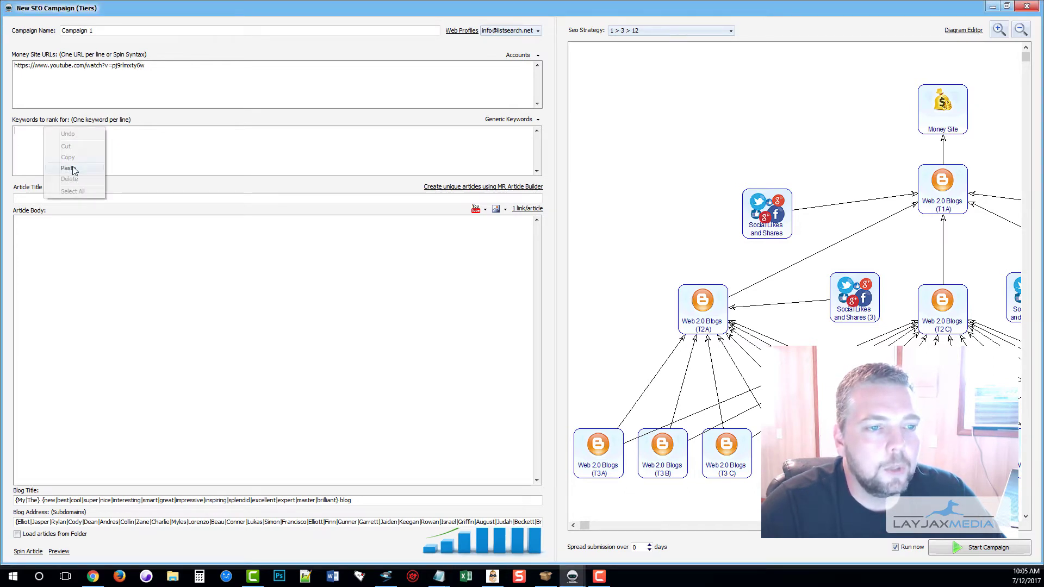
{"action": "left_click", "coordinate": [74, 172]}
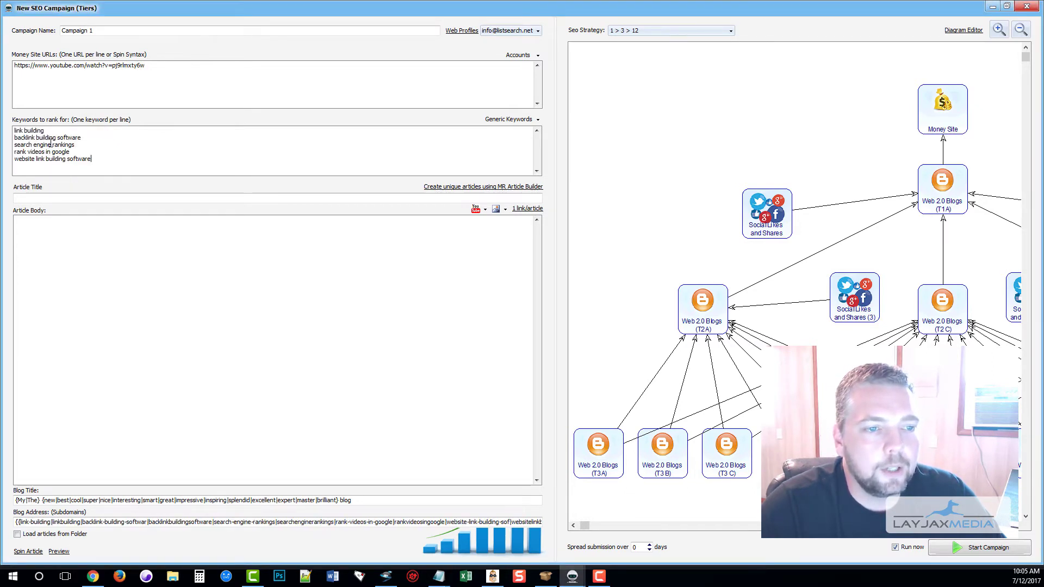
Generate a spintax article title and body from the keywords with MR Article Builder.
{"action": "left_click", "coordinate": [462, 189]}
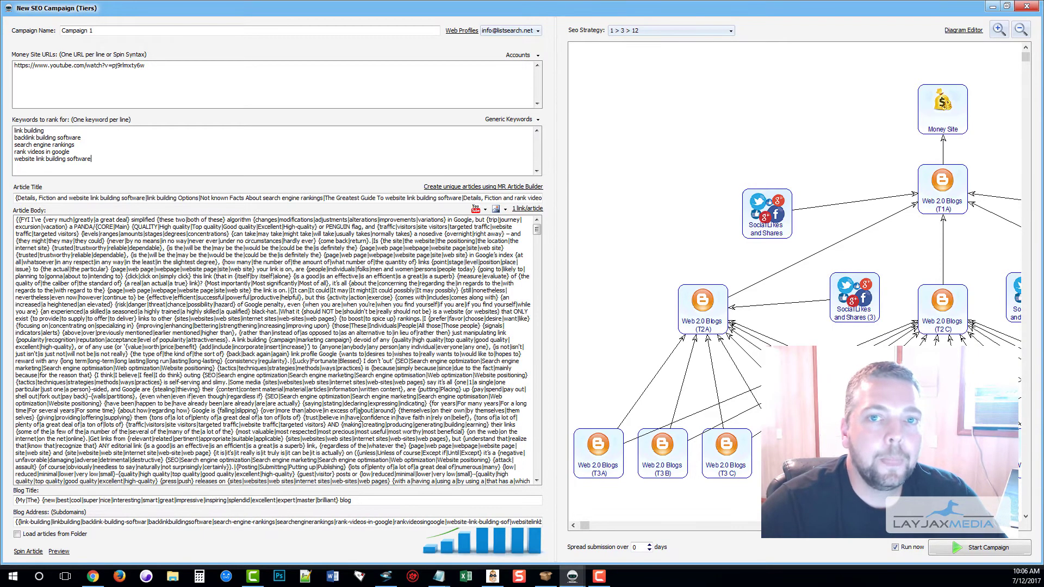
{"action": "key", "text": "alt+Tab"}
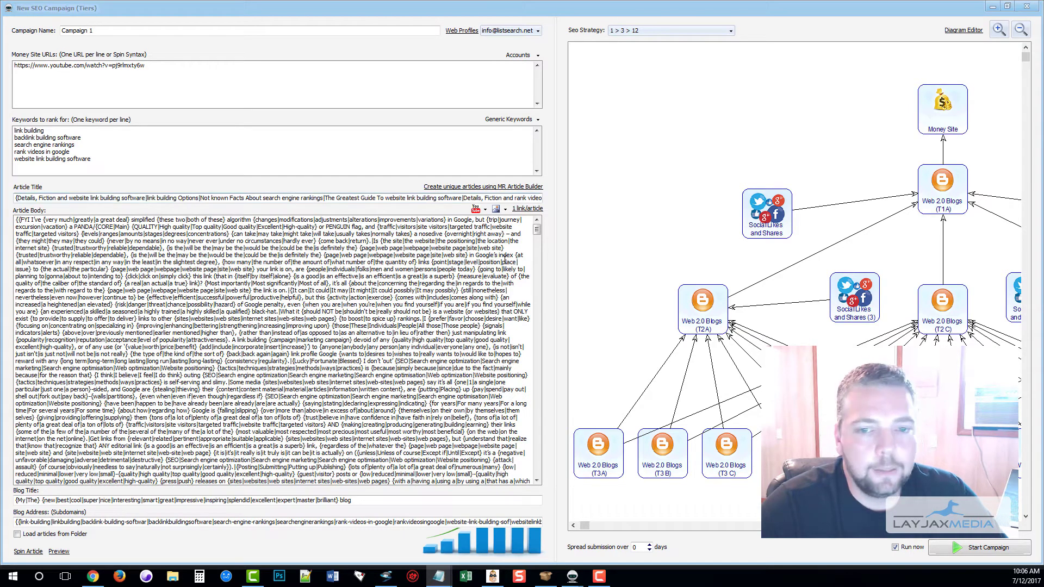
Embed the YouTube video at the top of the article body.
{"action": "left_click", "coordinate": [485, 210]}
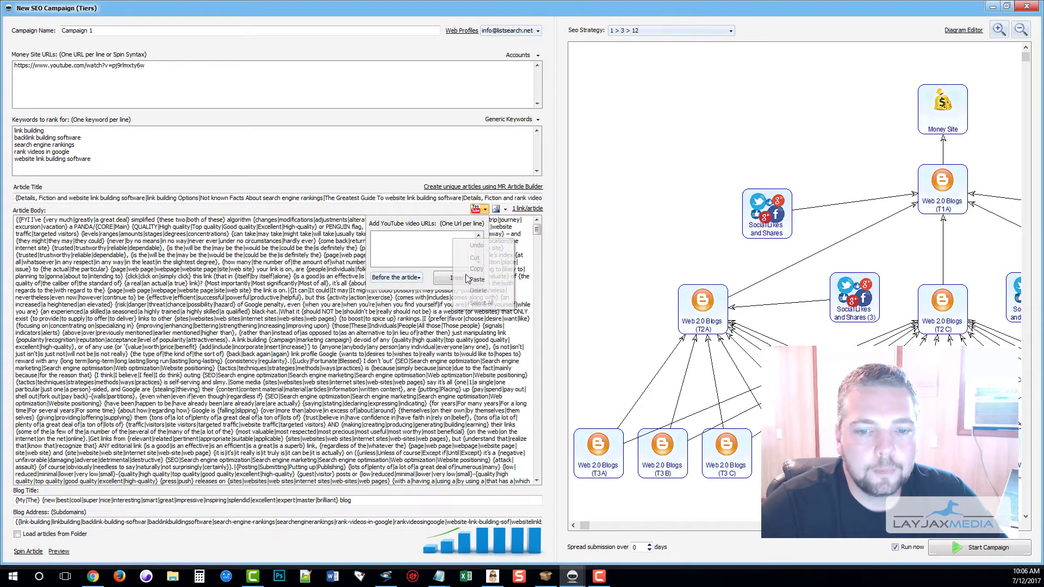
{"action": "type", "text": "https://www.youtube.com/watch?v=pj9rlmxty6w"}
{"action": "left_click", "coordinate": [468, 279]}
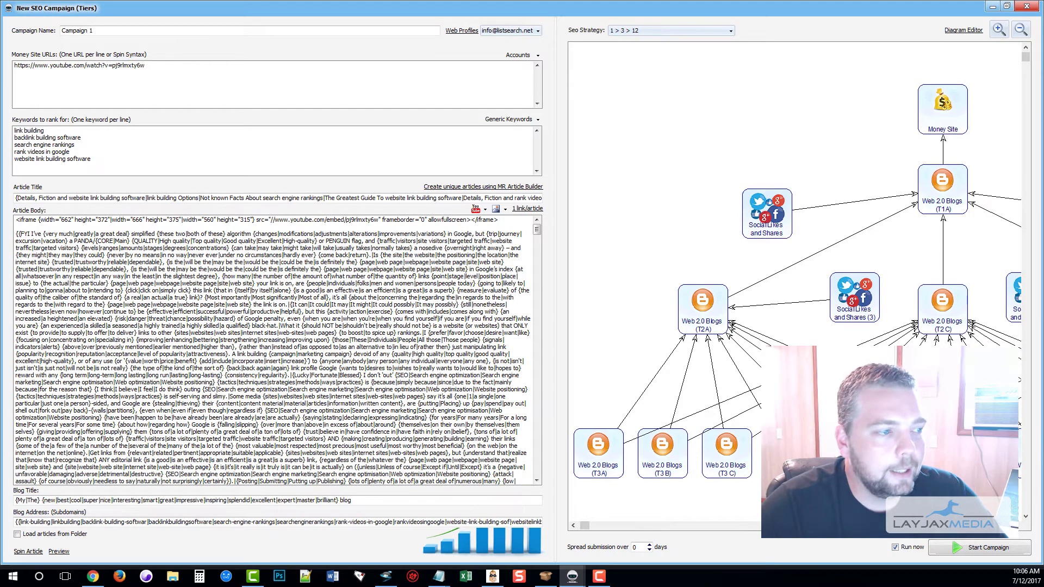
Insert a spun image tag built from the copied image URLs.
{"action": "key", "text": "alt+Tab"}
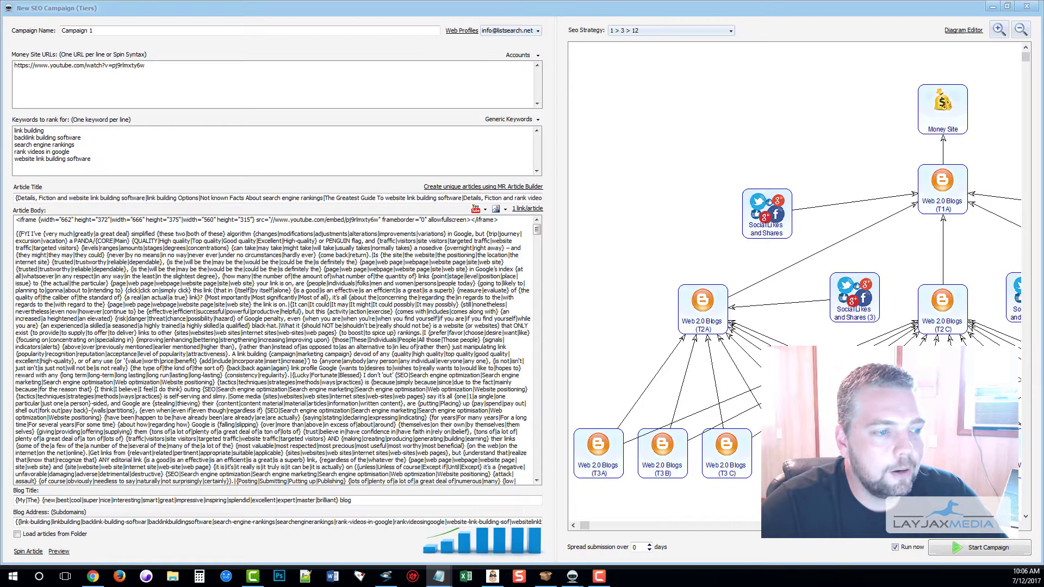
{"action": "left_click", "coordinate": [505, 210]}
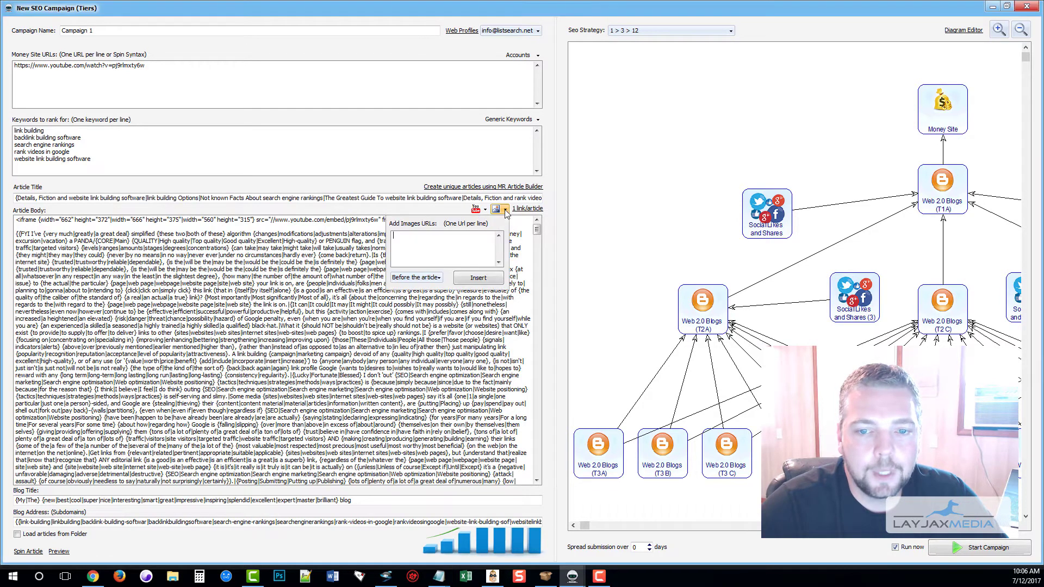
{"action": "key", "text": "ctrl+v"}
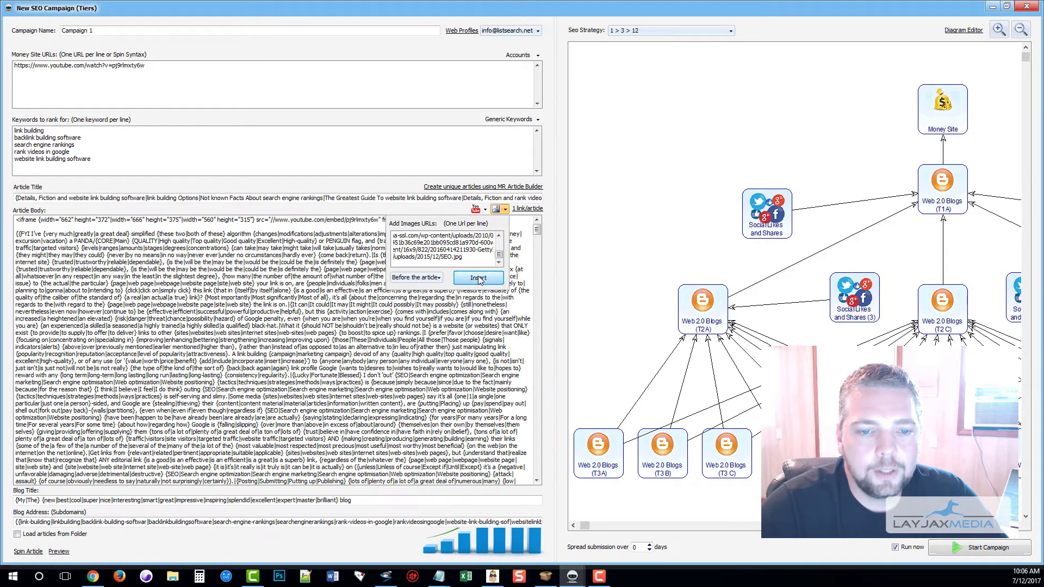
{"action": "left_click", "coordinate": [478, 277]}
Move the image tag from the article's top to after the first spun paragraph.
{"action": "left_click_drag", "start_coordinate": [204, 248], "coordinate": [15, 219]}
{"action": "right_click", "coordinate": [64, 223]}
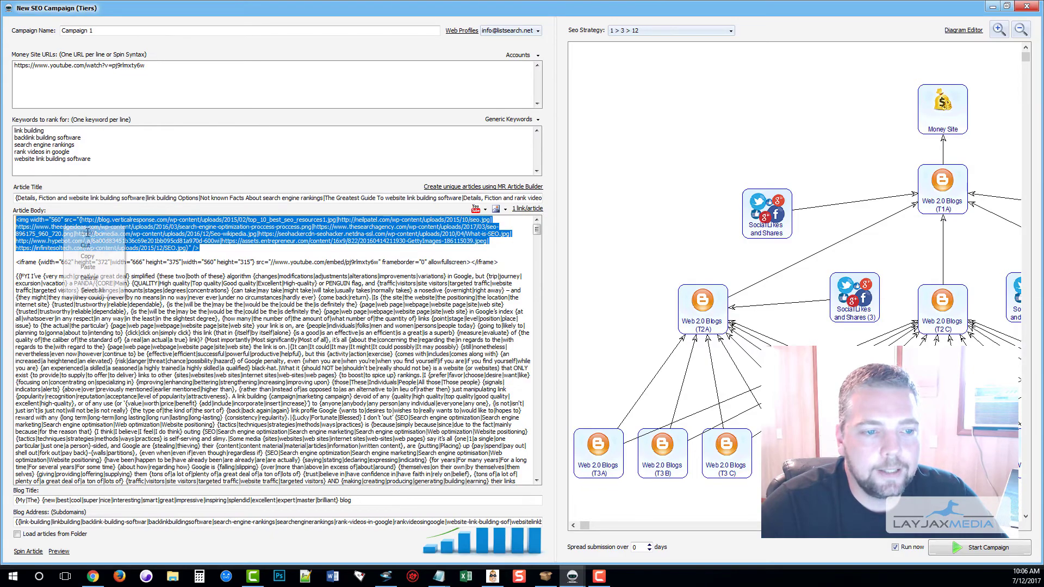
{"action": "left_click", "coordinate": [90, 253]}
{"action": "scroll", "coordinate": [94, 252], "scroll_direction": "down", "scroll_amount": 2}
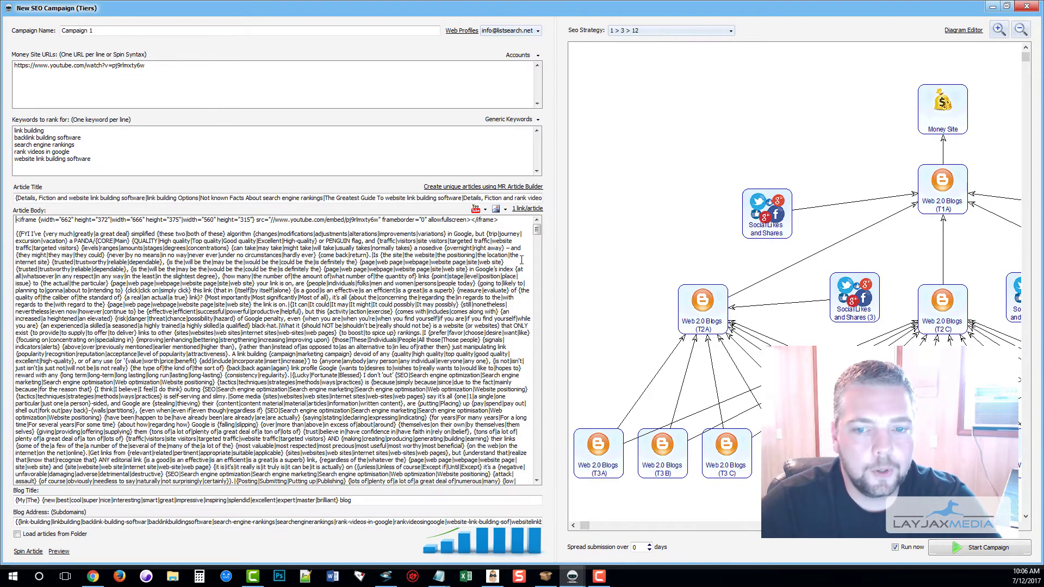
{"action": "left_click_drag", "start_coordinate": [537, 233], "coordinate": [530, 434]}
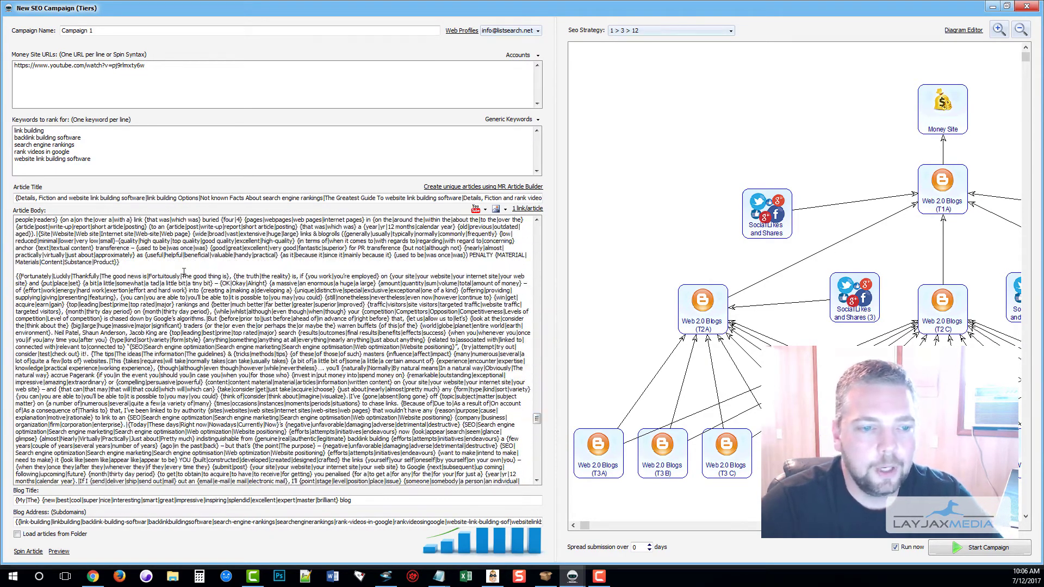
{"action": "left_click", "coordinate": [158, 264]}
{"action": "key", "text": "Return"}
{"action": "key", "text": "Return"}
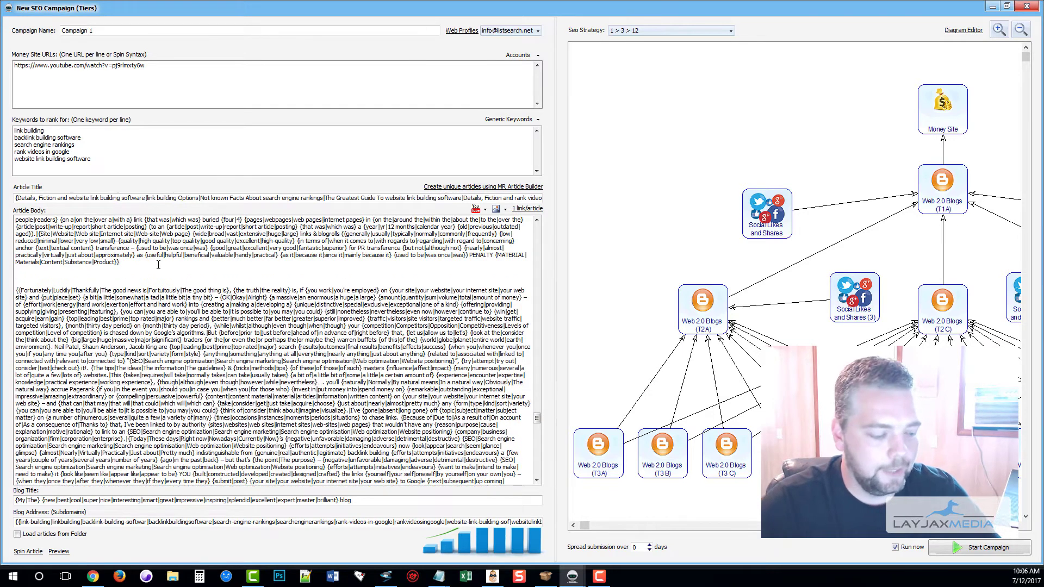
{"action": "key", "text": "ctrl+v"}
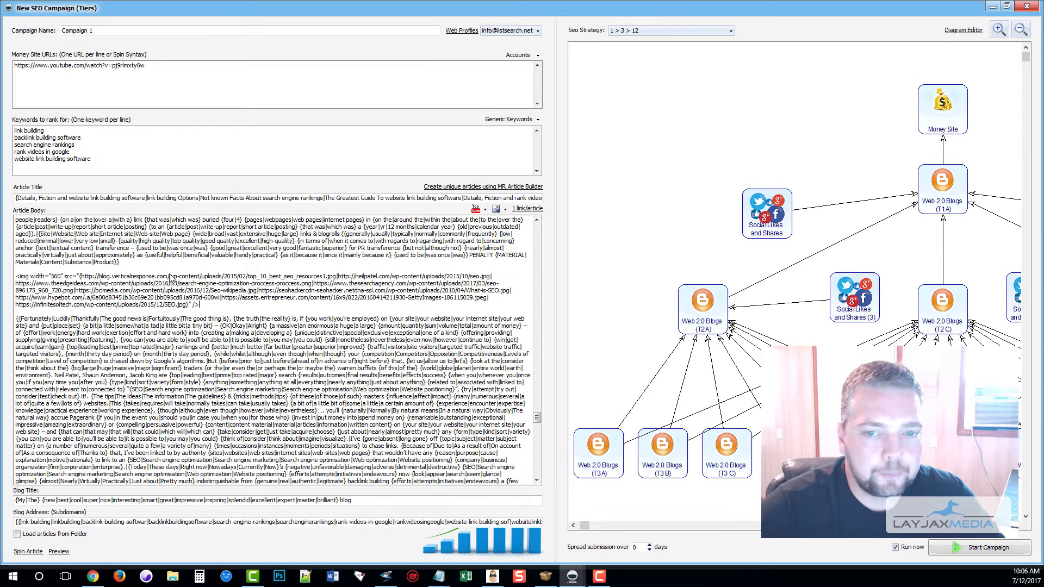
{"action": "left_click", "coordinate": [58, 551]}
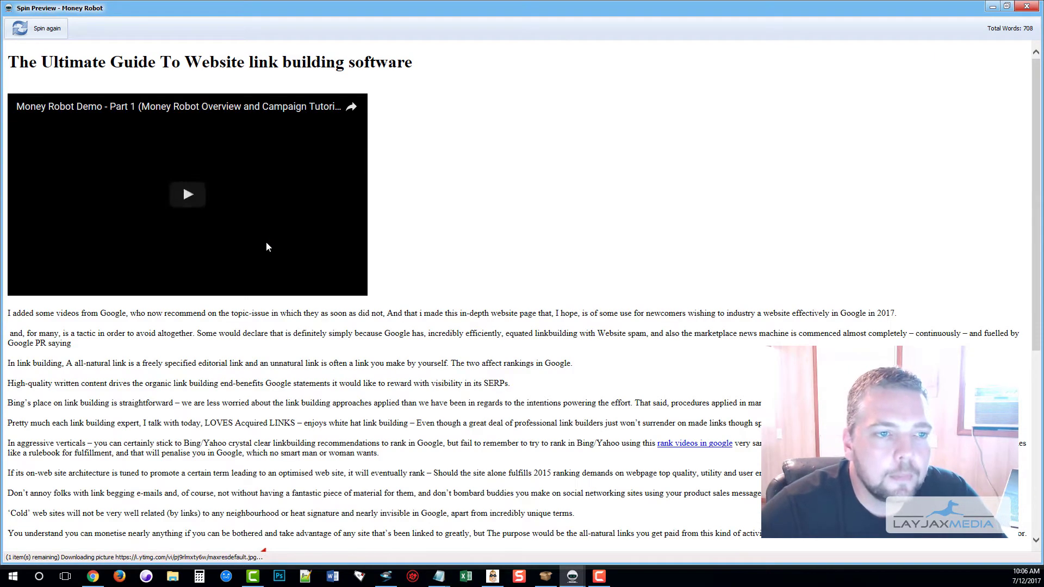
{"action": "scroll", "coordinate": [486, 297], "scroll_direction": "down", "scroll_amount": 3}
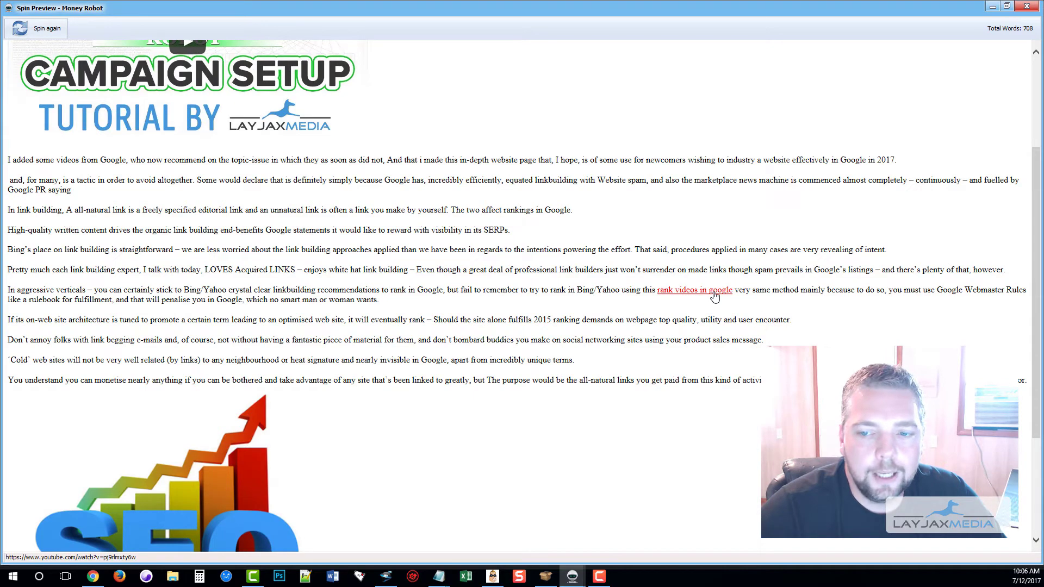
{"action": "scroll", "coordinate": [269, 414], "scroll_direction": "down", "scroll_amount": 3}
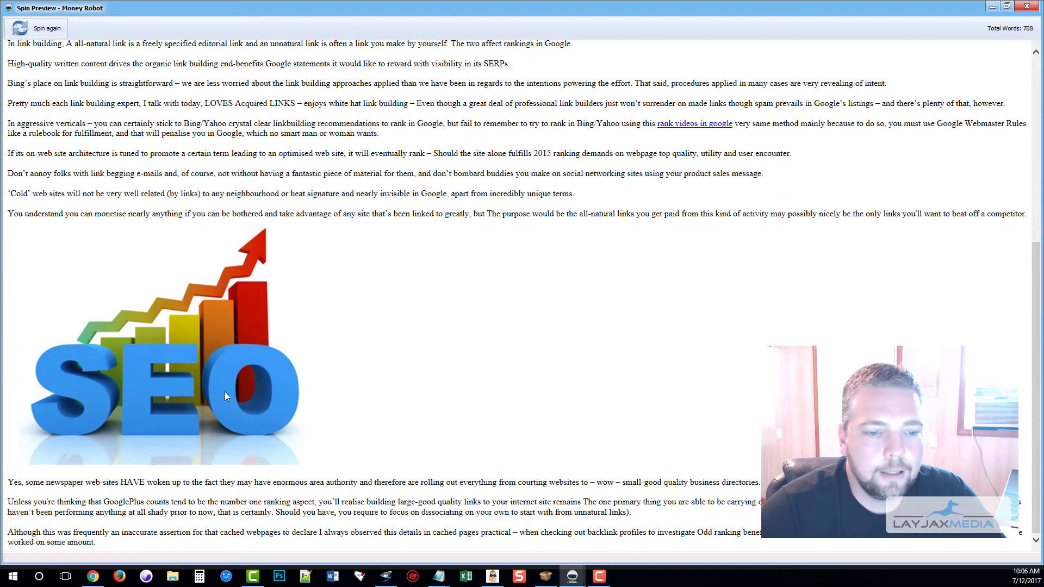
{"action": "left_click", "coordinate": [38, 28]}
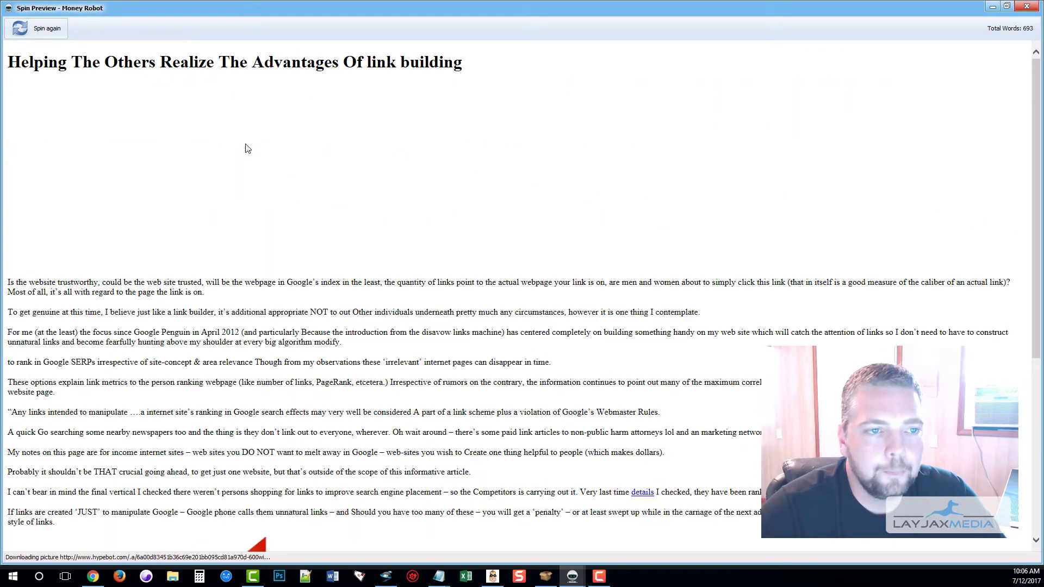
{"action": "scroll", "coordinate": [155, 76], "scroll_direction": "down", "scroll_amount": 3}
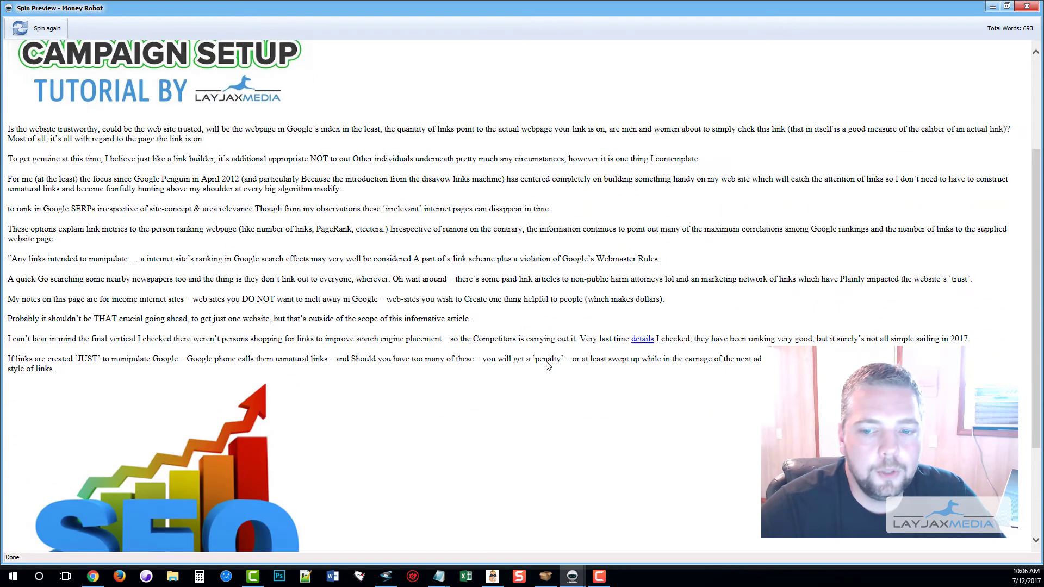
{"action": "scroll", "coordinate": [373, 392], "scroll_direction": "down", "scroll_amount": 3}
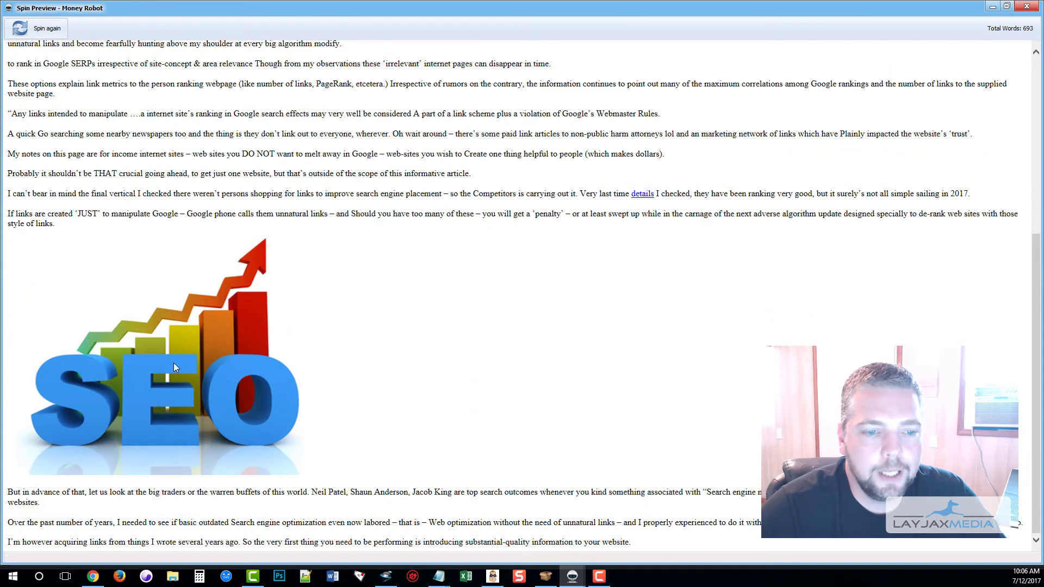
{"action": "scroll", "coordinate": [175, 367], "scroll_direction": "up", "scroll_amount": 6}
{"action": "left_click", "coordinate": [1027, 7]}
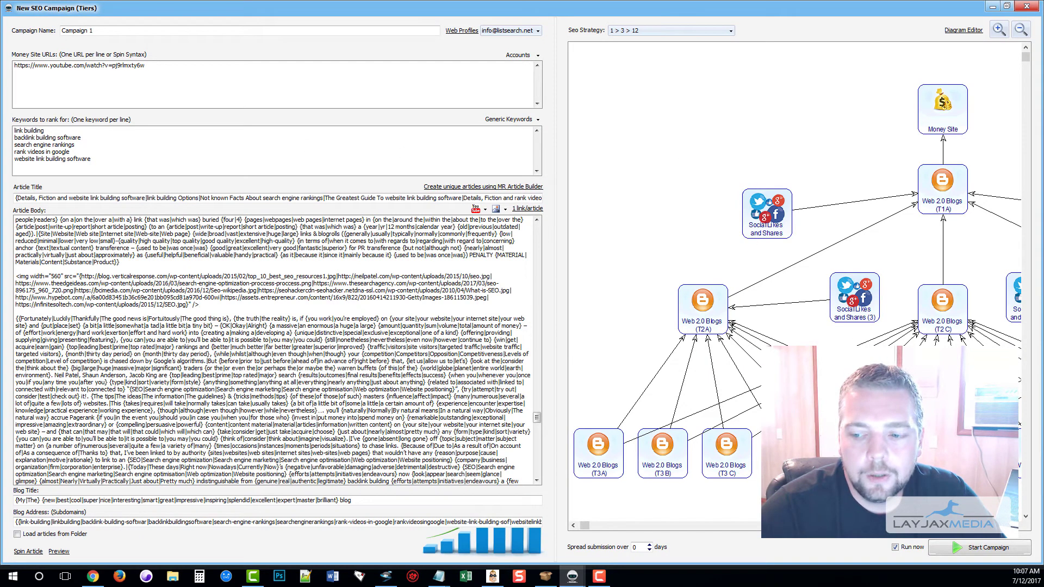
Start Campaign 1 so its Web 2.0 Blogs tier tasks begin running.
{"action": "left_click", "coordinate": [963, 546]}
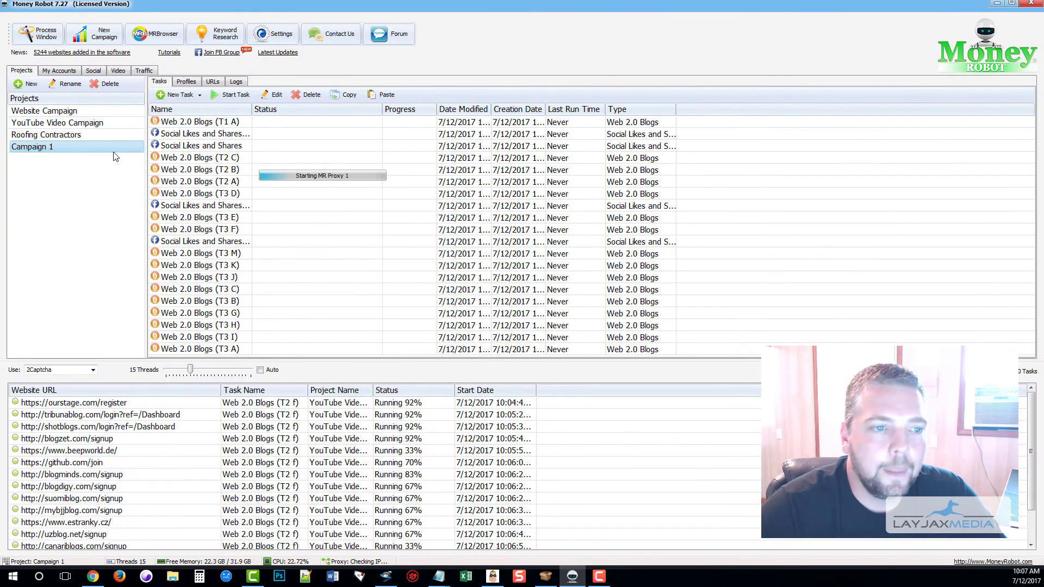